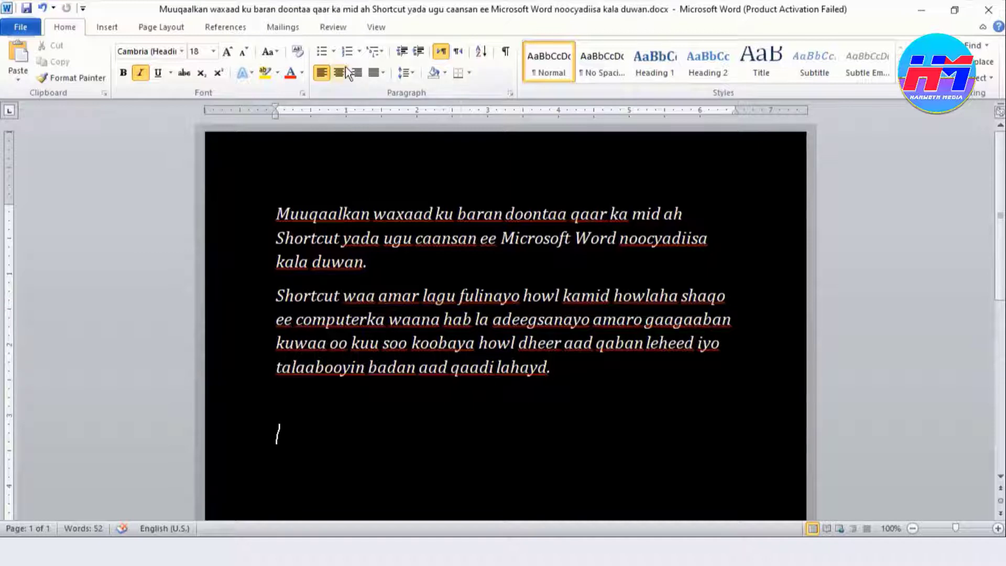
# - Apply square bullets to start the Ctrl + N item, then create a new blank document
pyautogui.click(334, 51)
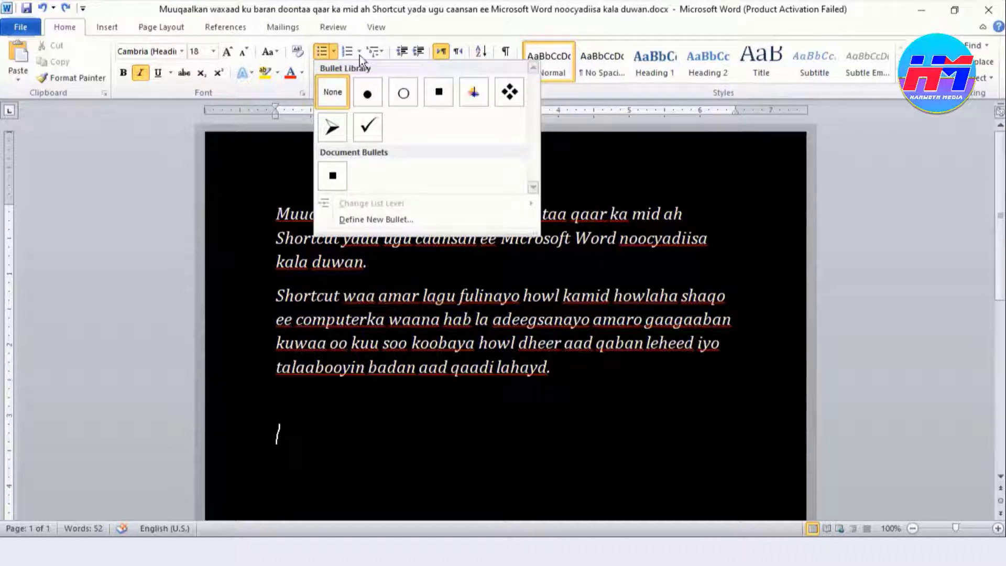
pyautogui.click(438, 91)
pyautogui.write('Ctrl + N')
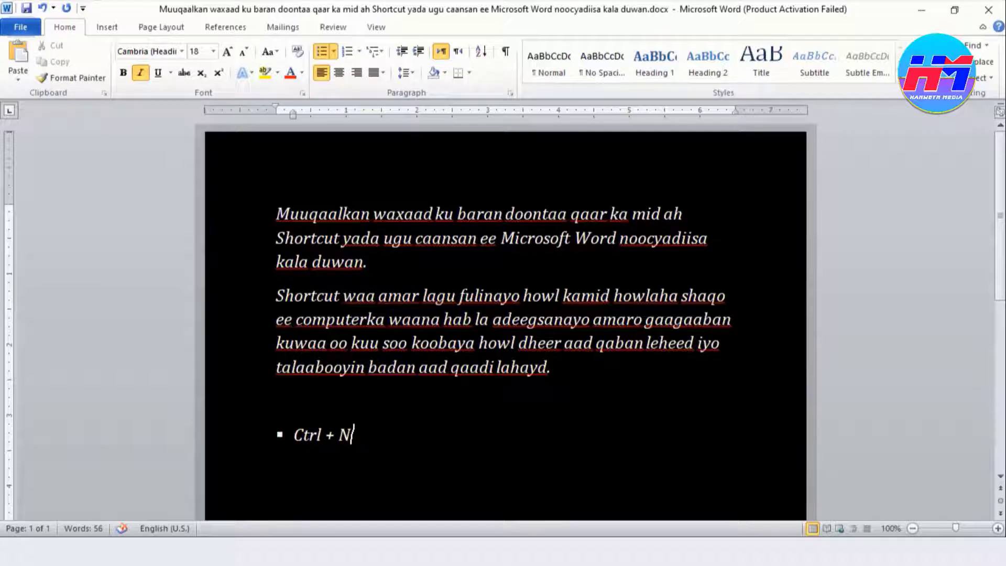
pyautogui.hotkey('ctrl', 'n')
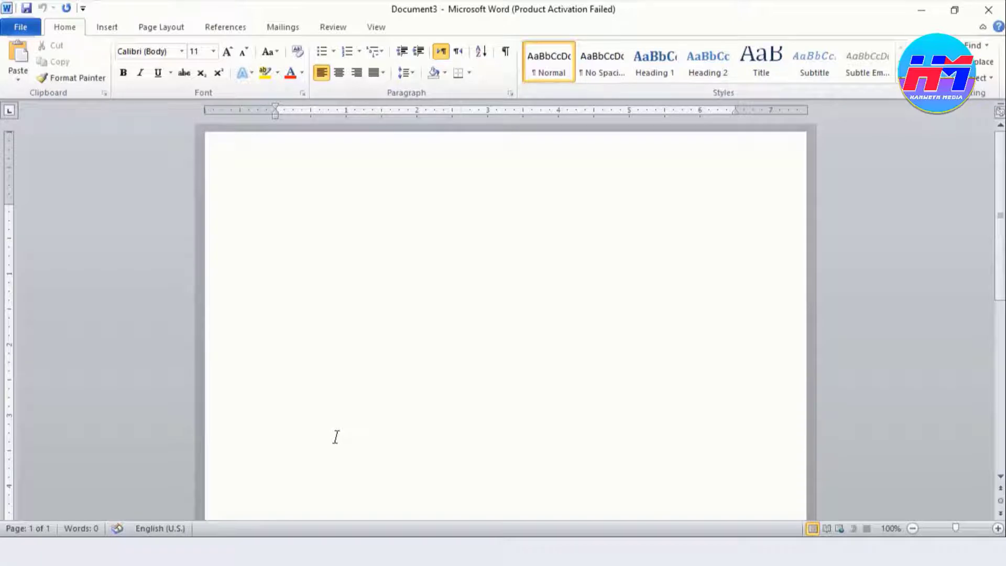
# - Close the blank Document3 to return to the original shortcut document
pyautogui.click(995, 6)
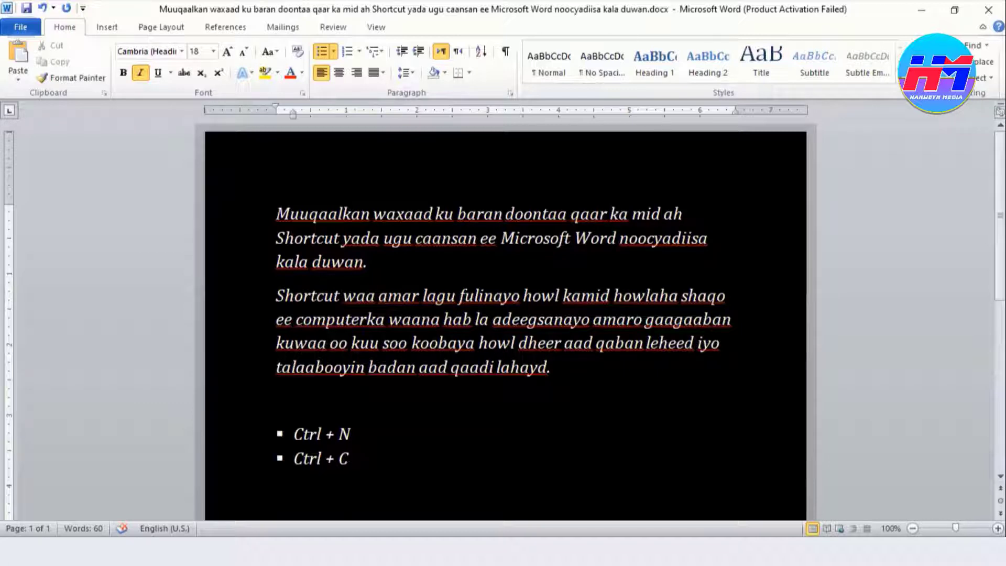
# - Select the second paragraph's last line, then start an empty bullet below Ctrl + C
pyautogui.moveTo(554, 367)
pyautogui.mouseDown()
pyautogui.moveTo(276, 368)
pyautogui.moveTo(311, 368)
pyautogui.mouseUp()
pyautogui.hotkey('ctrl', 'c')
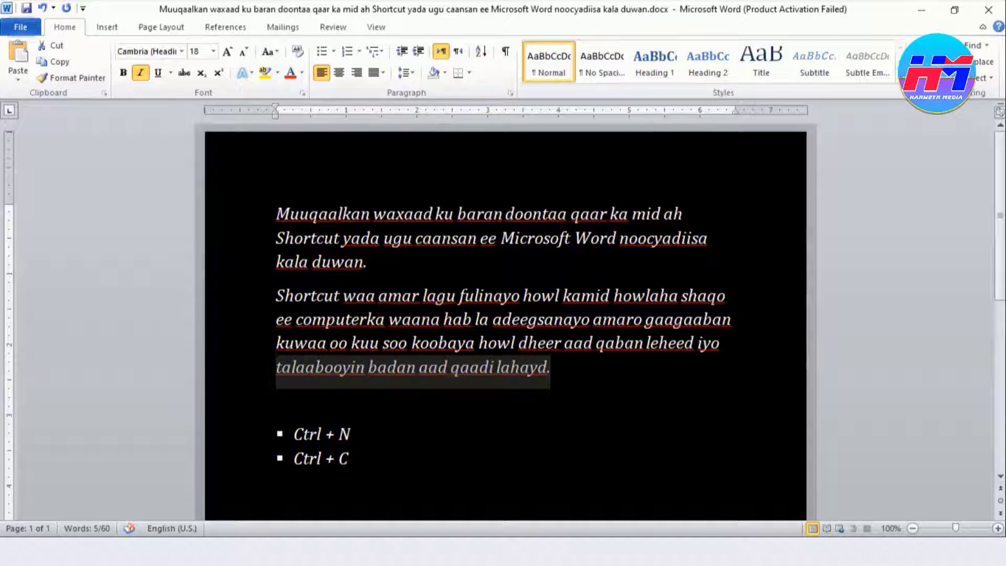
pyautogui.click(350, 459)
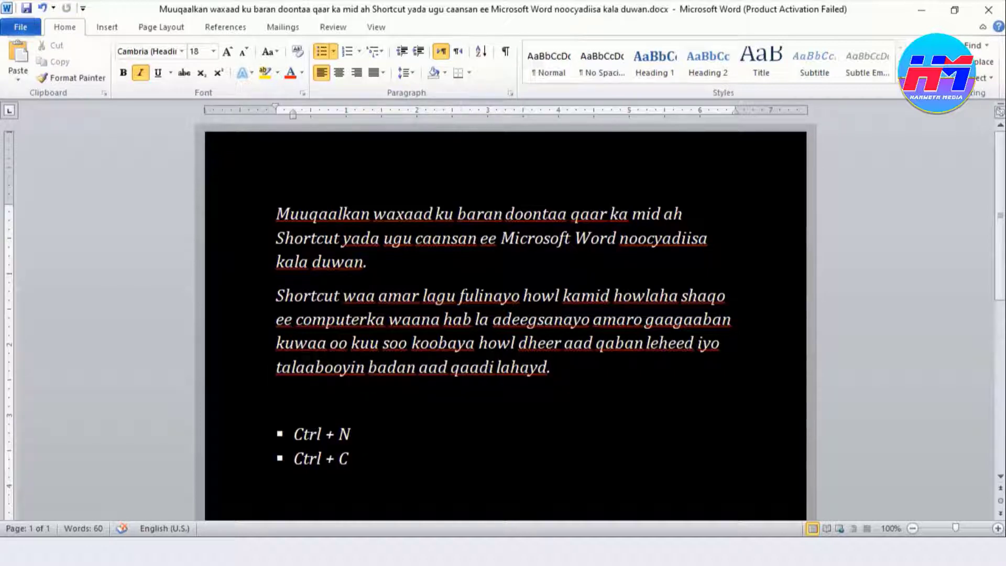
pyautogui.hotkey('ctrl', 'z')
pyautogui.hotkey('ctrl', 'z')
pyautogui.press('Return')
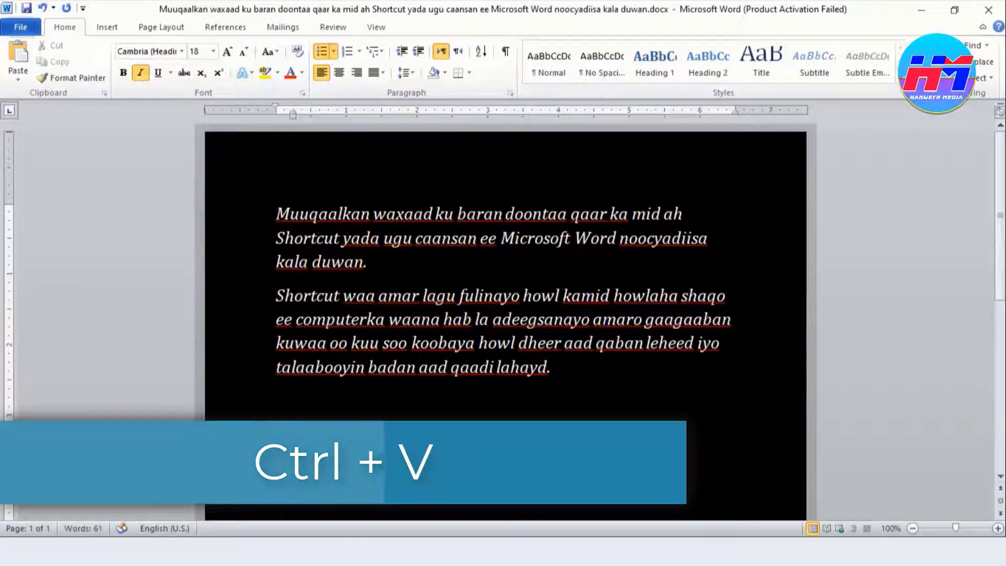
# - Type 'Ctrl + V' as the third bullet, paste the copied line, then undo the paste
pyautogui.write('Ctrl + V')
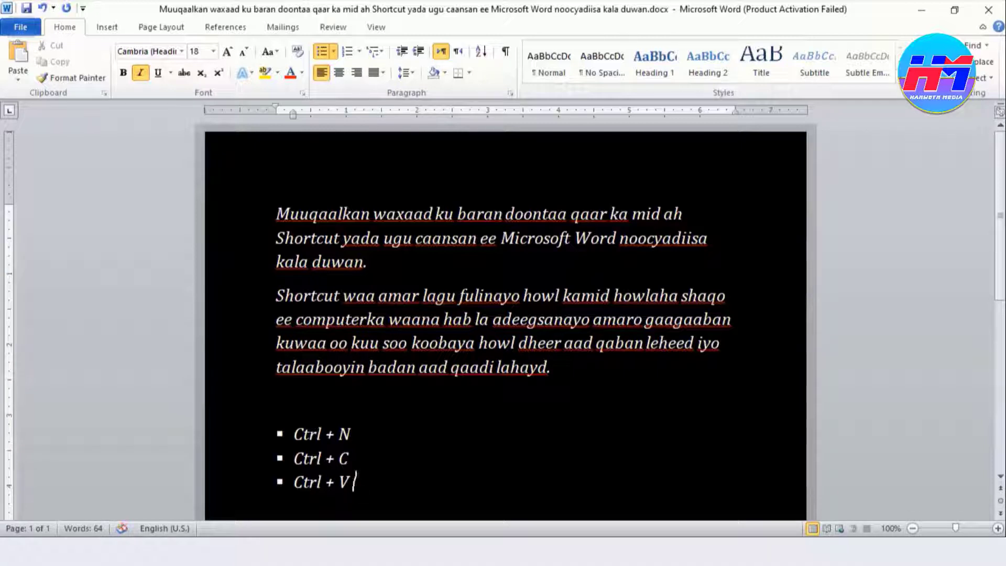
pyautogui.hotkey('ctrl', 'v')
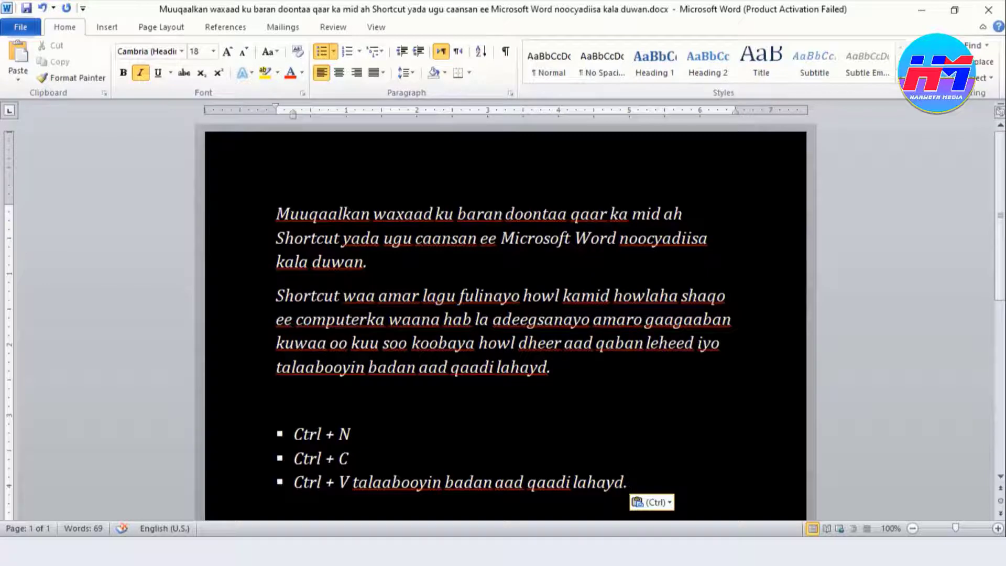
pyautogui.hotkey('ctrl', 'z')
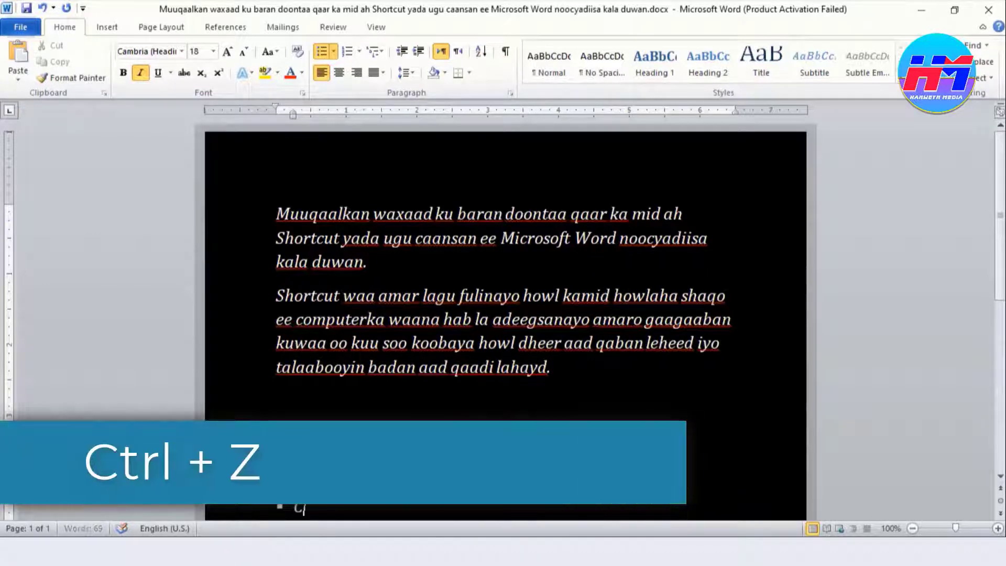
# - Add 'Ctrl + Z' as a fourth bullet, then undo back to only the Ctrl + N bullet
pyautogui.write('tr')
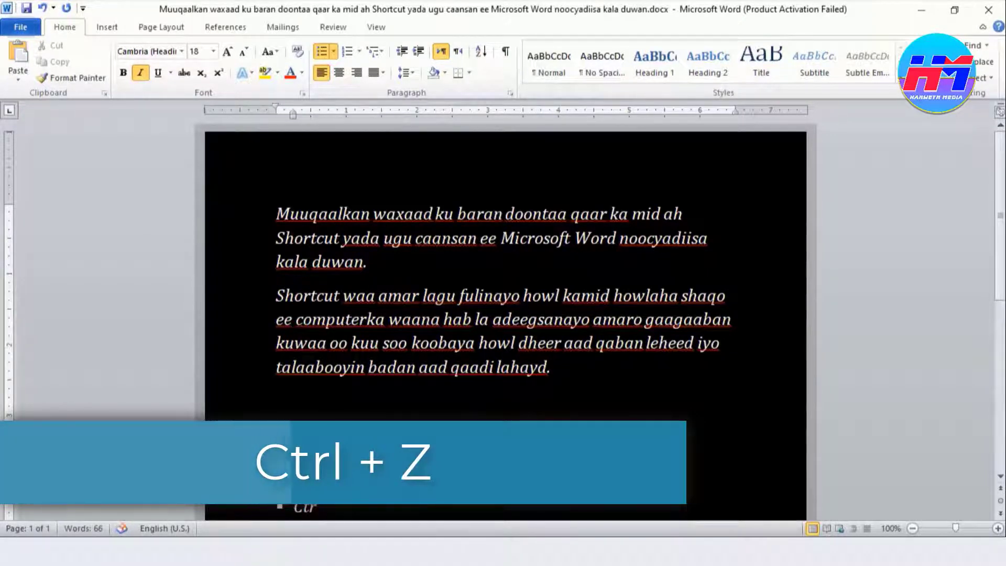
pyautogui.write('l +')
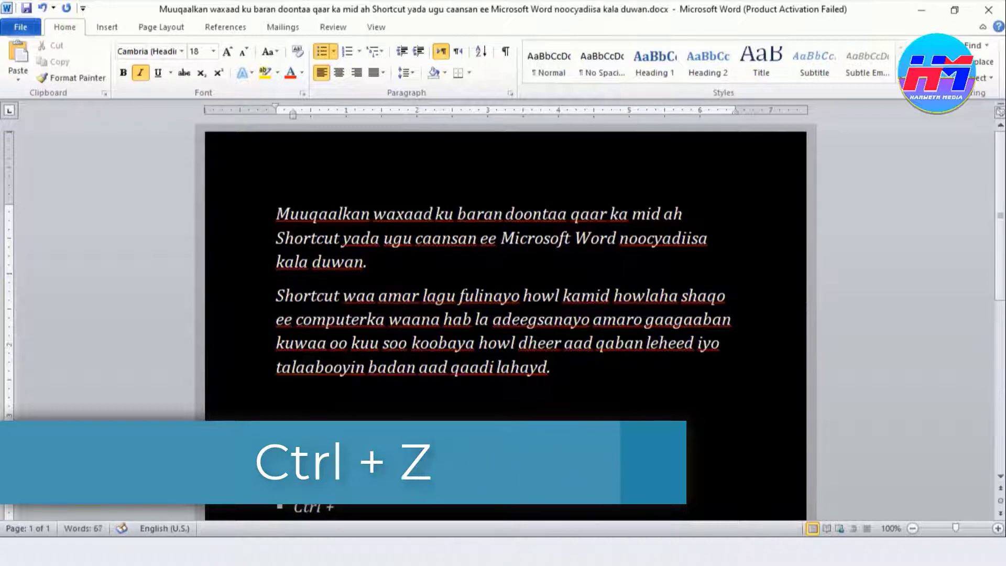
pyautogui.write(' Z')
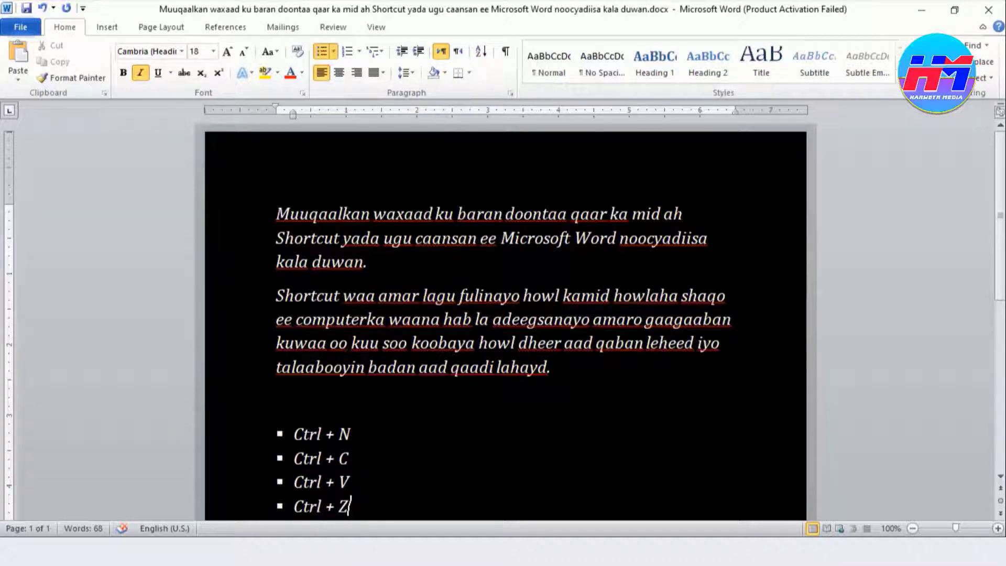
pyautogui.press('BackSpace')
pyautogui.press('BackSpace')
pyautogui.press('BackSpace')
pyautogui.press('BackSpace')
pyautogui.press('BackSpace')
pyautogui.press('BackSpace')
pyautogui.press('BackSpace')
pyautogui.press('BackSpace')
pyautogui.press('BackSpace')
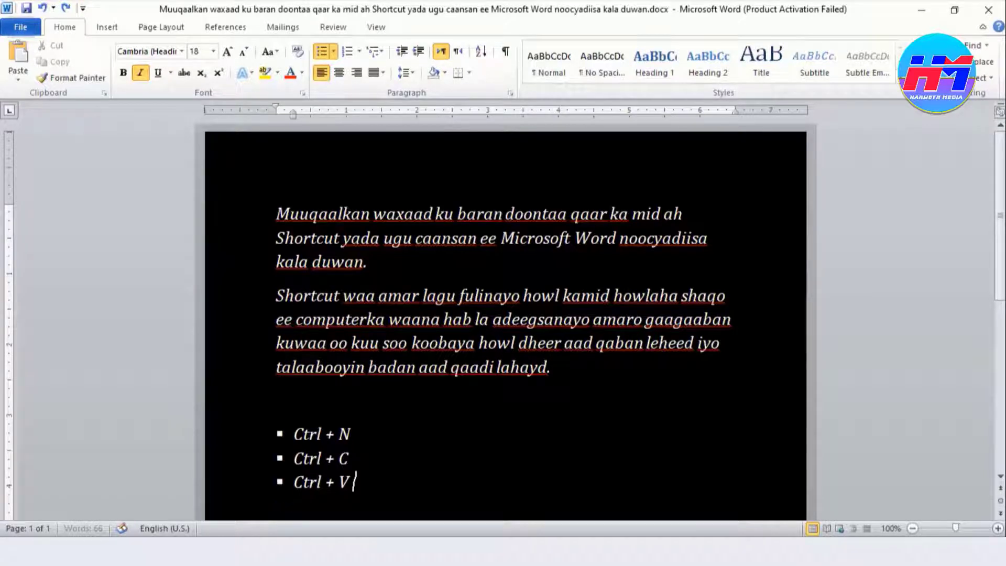
pyautogui.press('BackSpace')
pyautogui.press('BackSpace')
pyautogui.press('BackSpace')
pyautogui.press('BackSpace')
pyautogui.press('BackSpace')
pyautogui.press('BackSpace')
pyautogui.press('BackSpace')
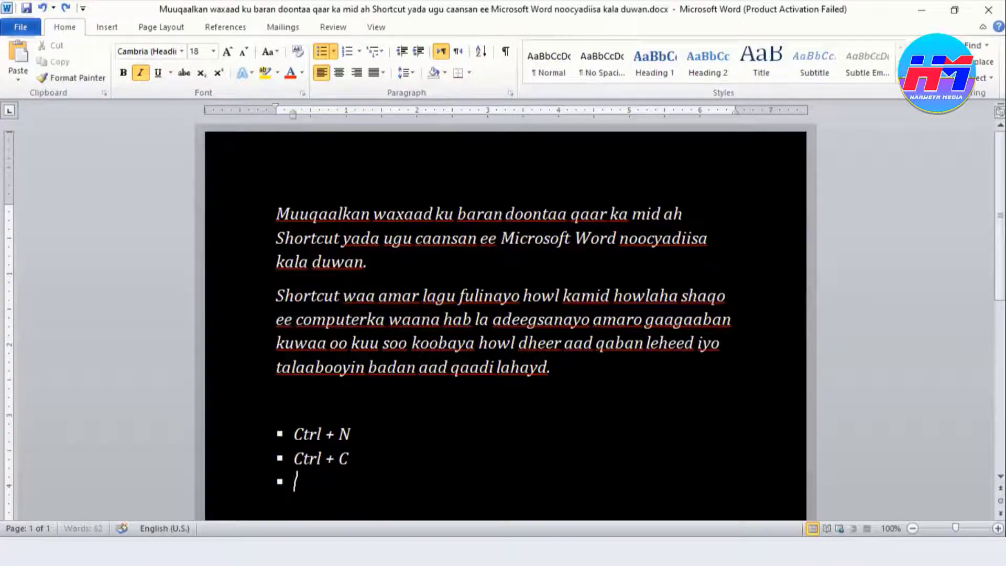
pyautogui.press('BackSpace')
pyautogui.press('BackSpace')
pyautogui.press('BackSpace')
pyautogui.press('BackSpace')
pyautogui.press('BackSpace')
pyautogui.press('BackSpace')
pyautogui.press('BackSpace')
pyautogui.press('BackSpace')
pyautogui.press('BackSpace')
pyautogui.press('BackSpace')
pyautogui.press('BackSpace')
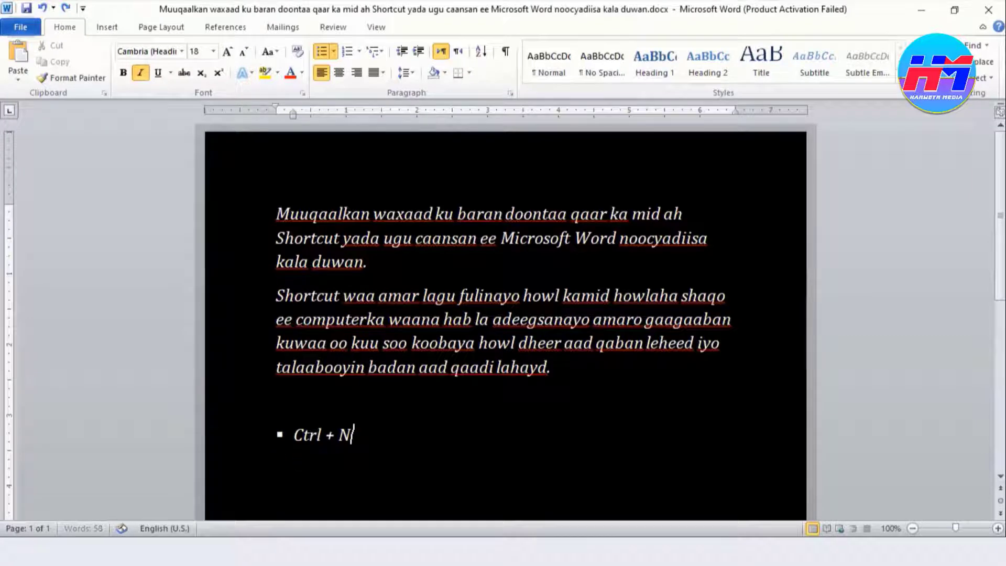
pyautogui.press('BackSpace')
pyautogui.press('BackSpace')
pyautogui.press('BackSpace')
pyautogui.press('BackSpace')
pyautogui.press('BackSpace')
pyautogui.press('BackSpace')
pyautogui.press('BackSpace')
pyautogui.press('BackSpace')
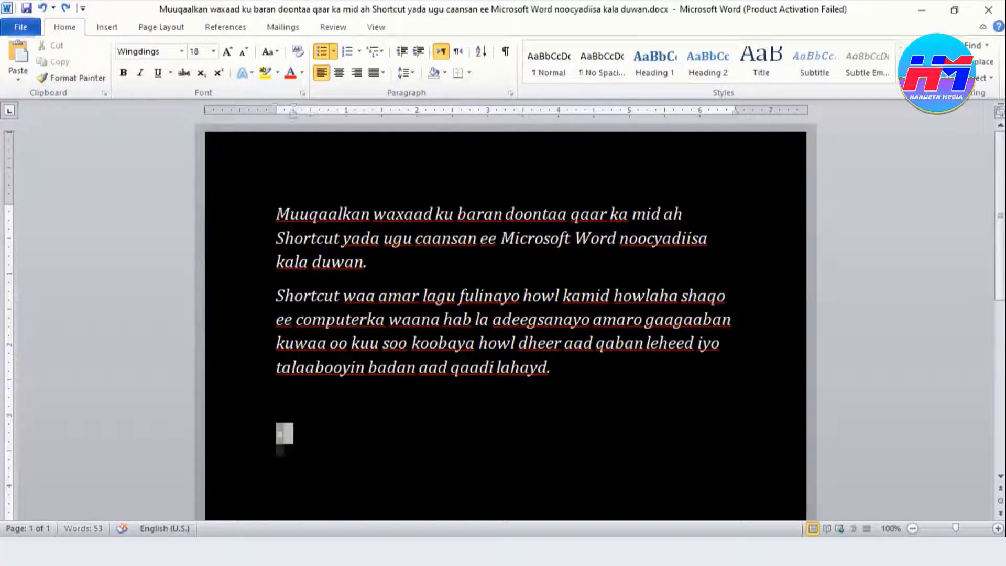
# - Type the bullets Ctrl + N, Ctrl + C, Ctrl + V, Ctrl + Z and Ctrl + Y
pyautogui.write('ctrl ')
pyautogui.write('+ N')
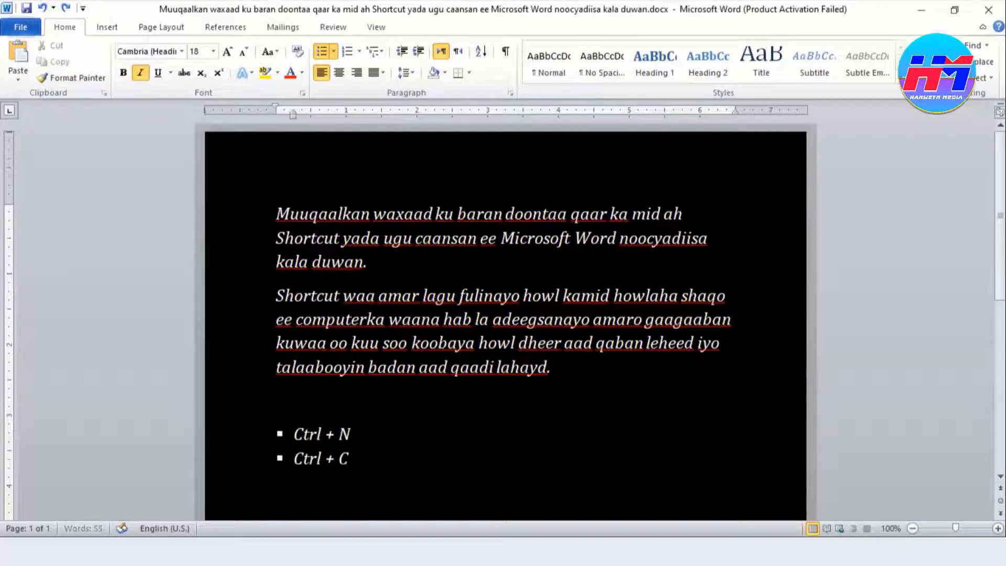
pyautogui.write(' Ctrl + C Ctrl + V Ctrl + Z Ctrl + Y')
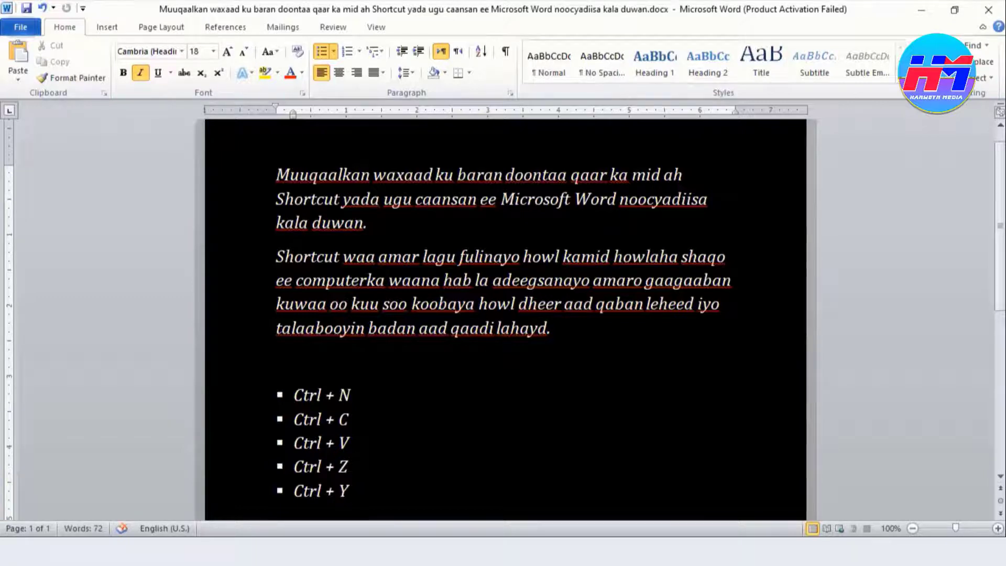
# - Add a Ctrl + S bullet, save the document, then add a Ctrl + P bullet
pyautogui.press('Return')
pyautogui.write('Ctrl + S')
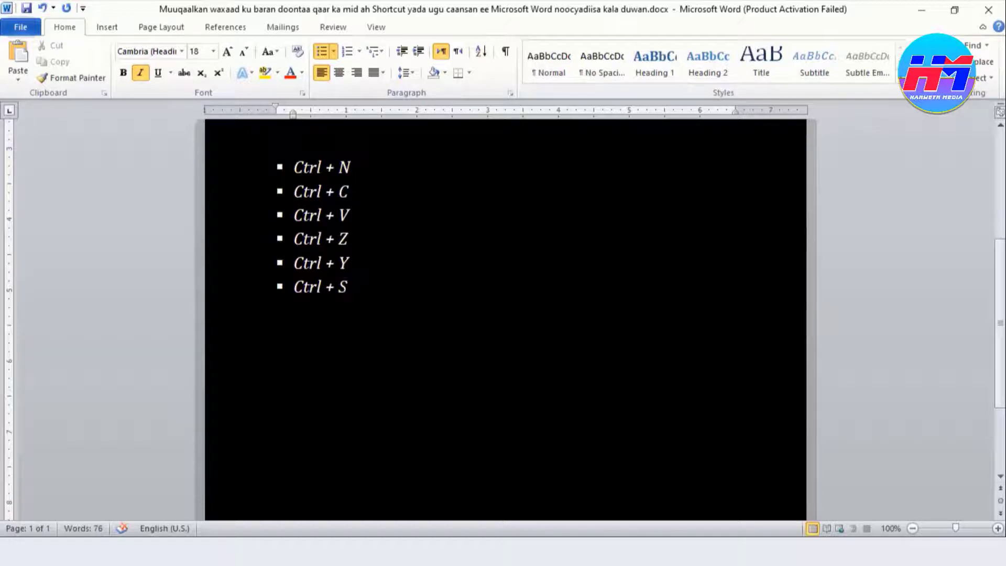
pyautogui.hotkey('ctrl', 's')
pyautogui.press('Return')
pyautogui.write('Ctrl + P')
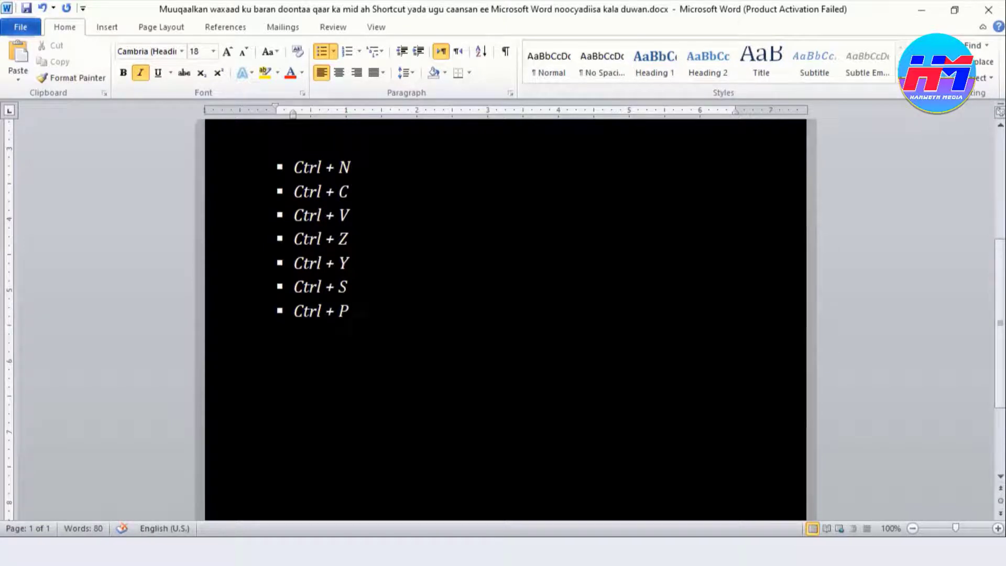
# - Preview printing, then select the Ctrl + U bullet text and toggle underline on it
pyautogui.hotkey('ctrl', 'p')
pyautogui.write('Ctrl + U')
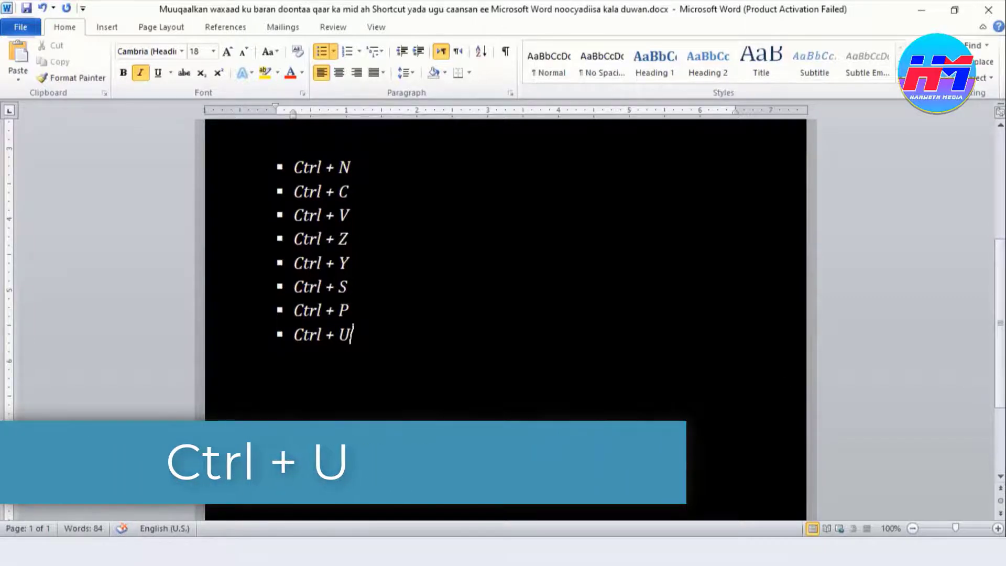
pyautogui.moveTo(353, 335); pyautogui.dragTo(294, 334)
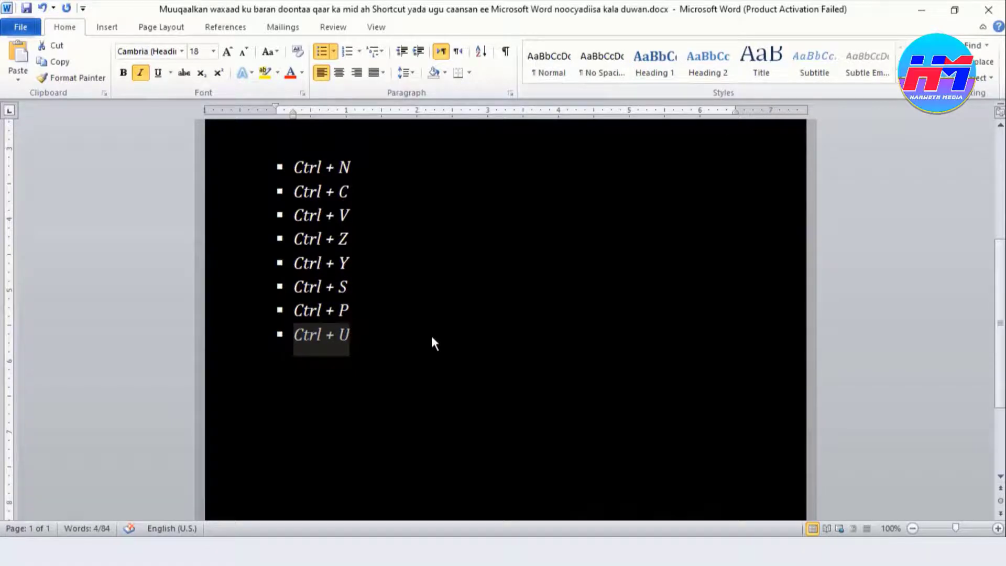
pyautogui.write('U')
pyautogui.hotkey('ctrl', 'z')
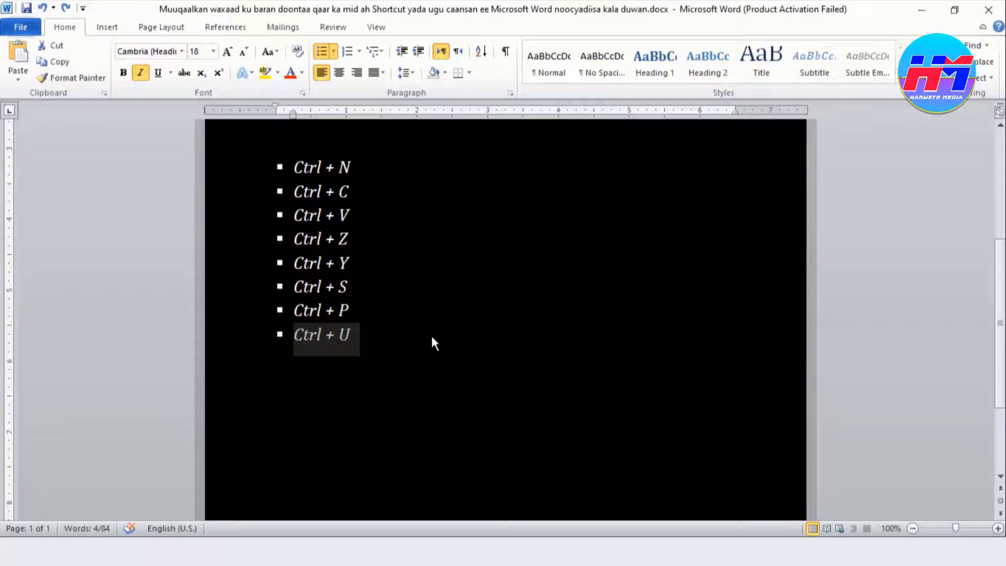
pyautogui.hotkey('ctrl', 'u')
pyautogui.press('Right')
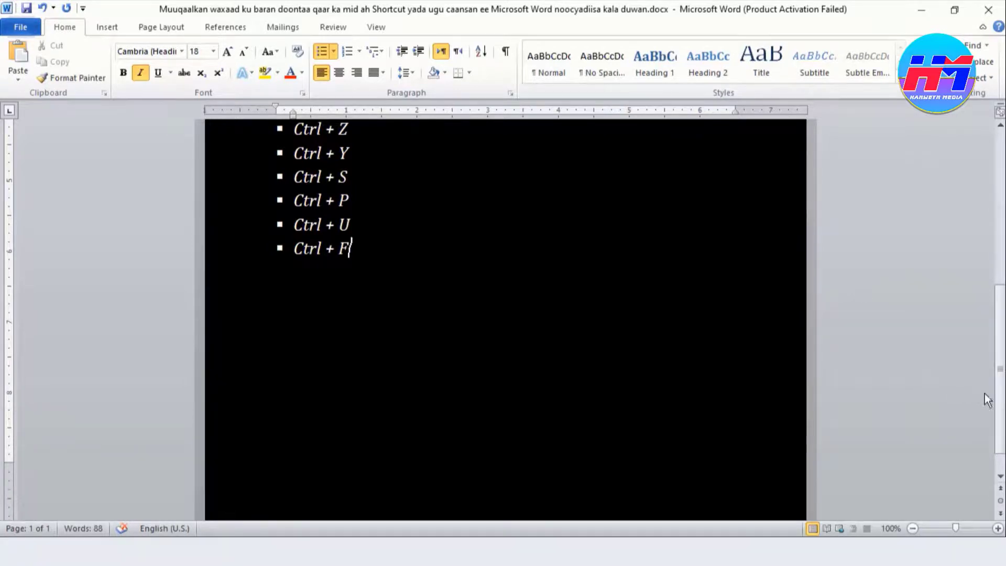
# - Search the document for 'shortcut' in the Navigation pane
pyautogui.hotkey('ctrl', 'f')
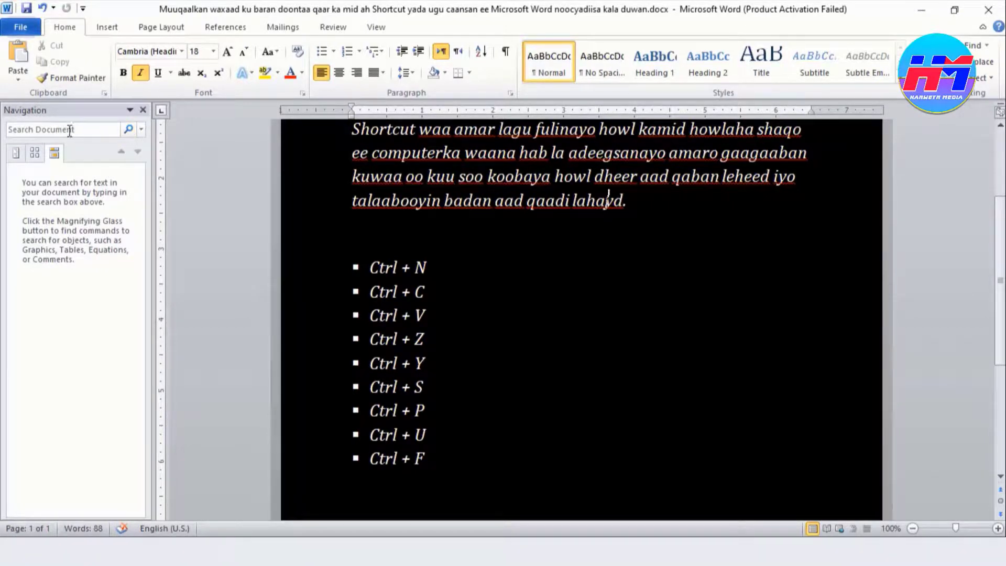
pyautogui.click(70, 130)
pyautogui.write('sho')
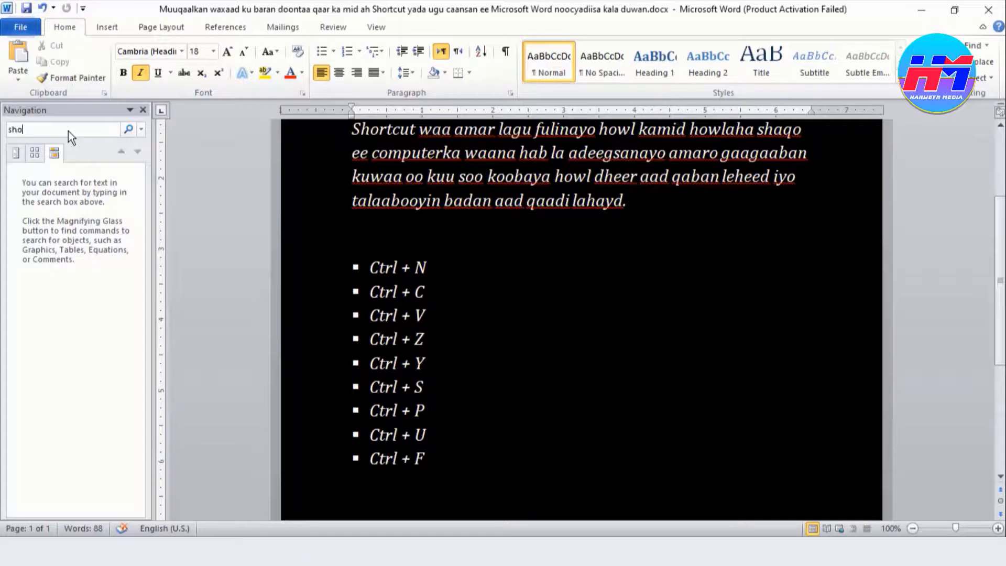
pyautogui.write('rtcut')
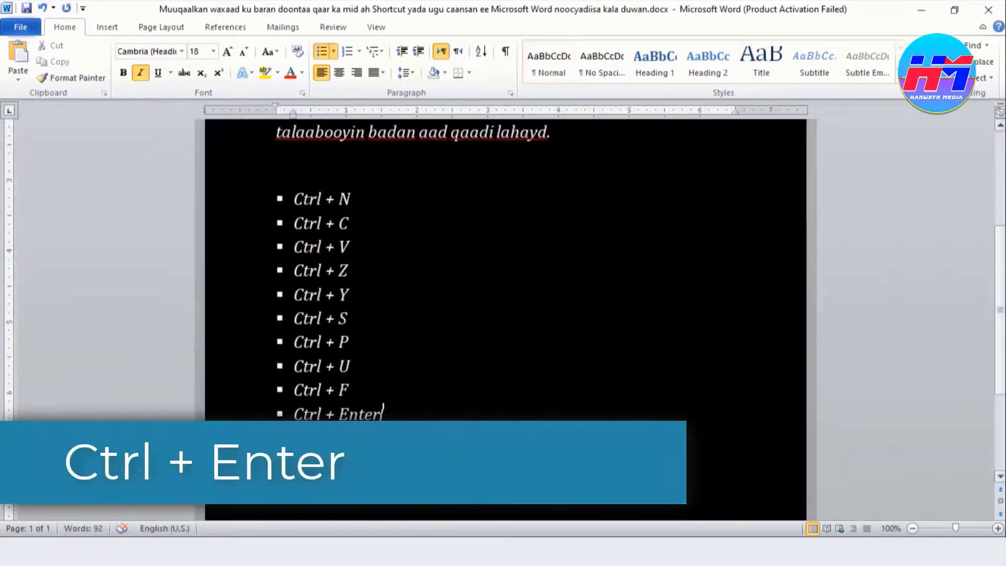
# - Insert two page breaks after the Ctrl + Enter bullet so the document spans three pages
pyautogui.scroll(-1, 505, 262)
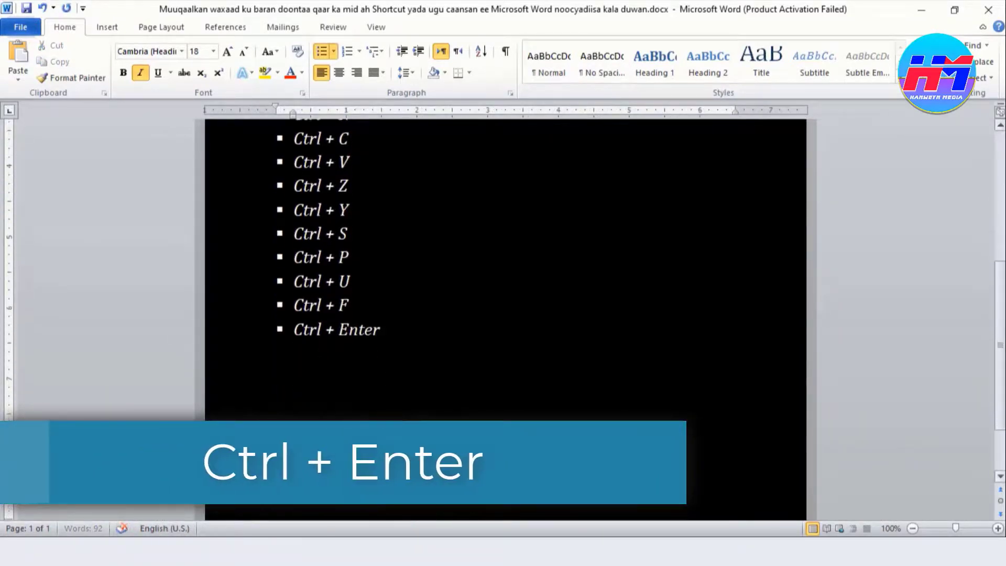
pyautogui.scroll(-1, 506, 262)
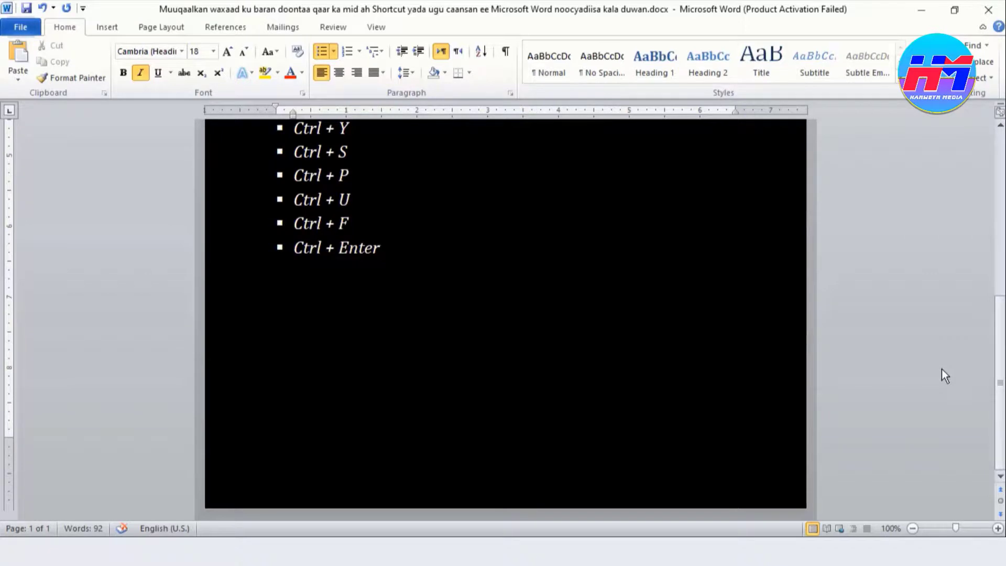
pyautogui.hotkey('ctrl', 'Return')
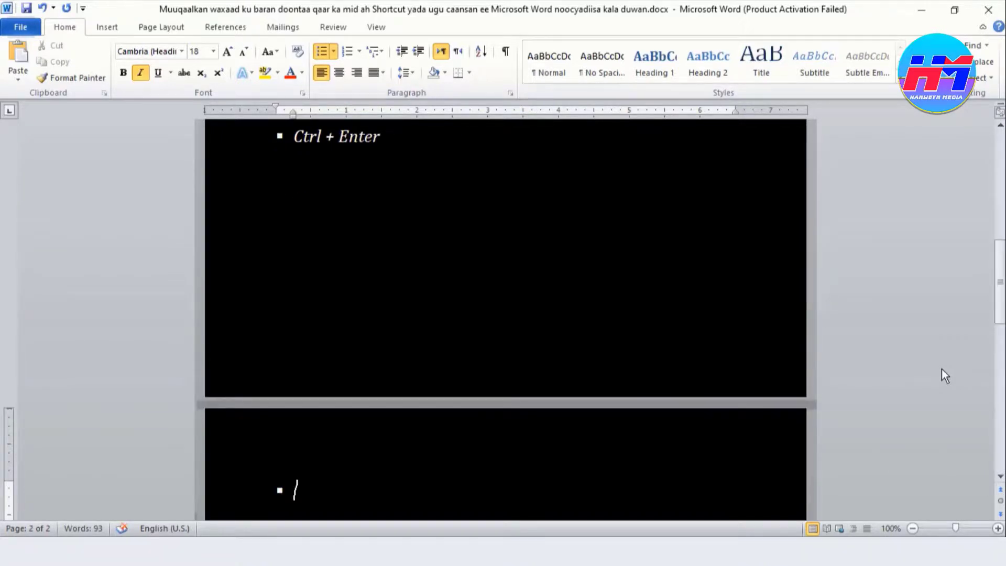
pyautogui.press('Up')
pyautogui.press('Down')
pyautogui.hotkey('ctrl', 'Return')
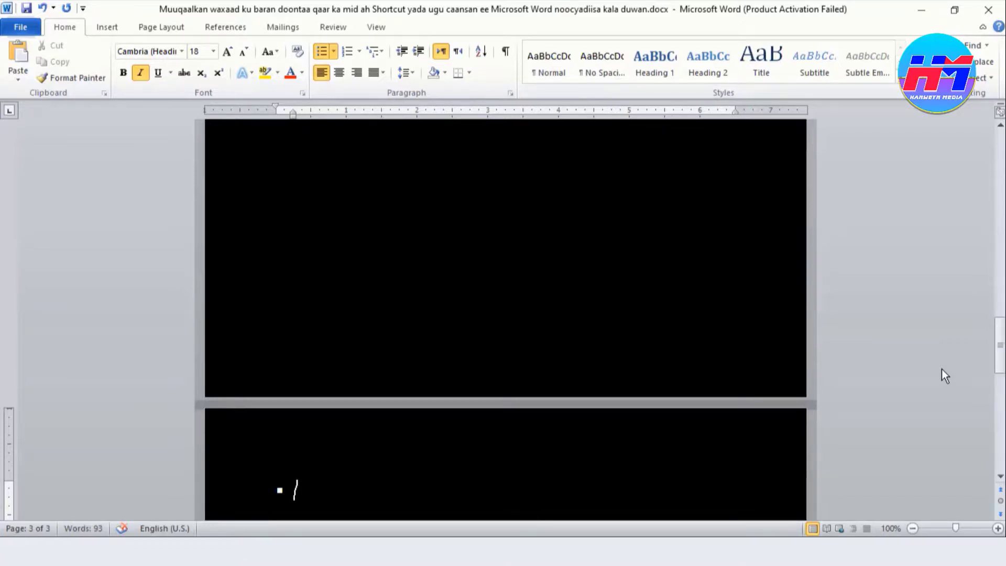